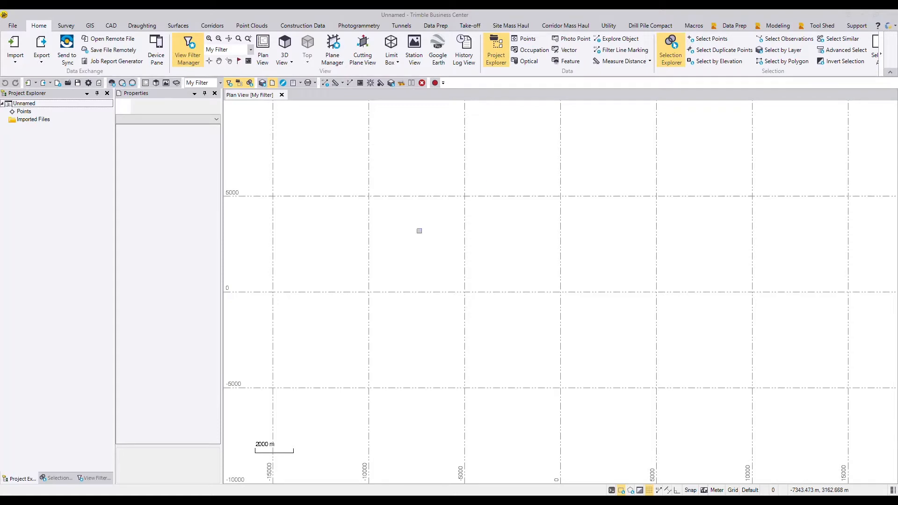
Import Korec Office Topo.dxf from the Korec Office DWG folder into the project and accept the false origin values
key(alt+Tab)
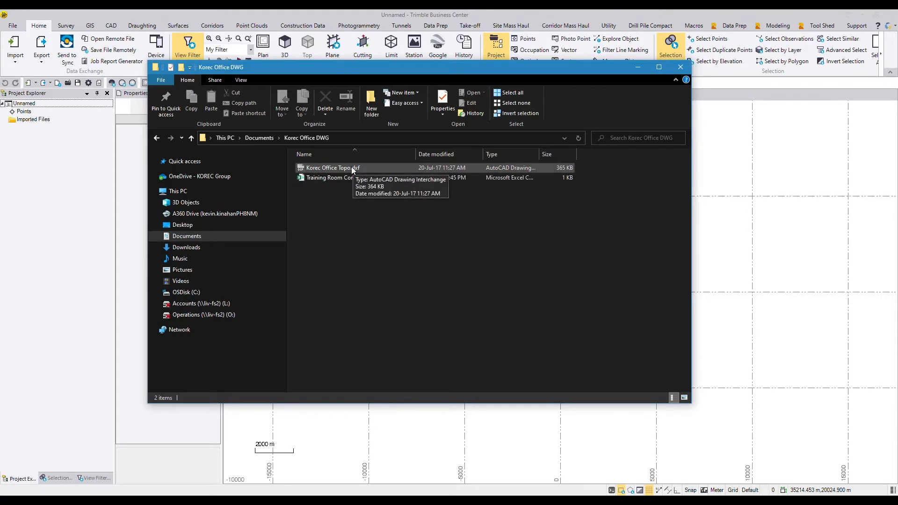
drag(353, 169, 725, 191)
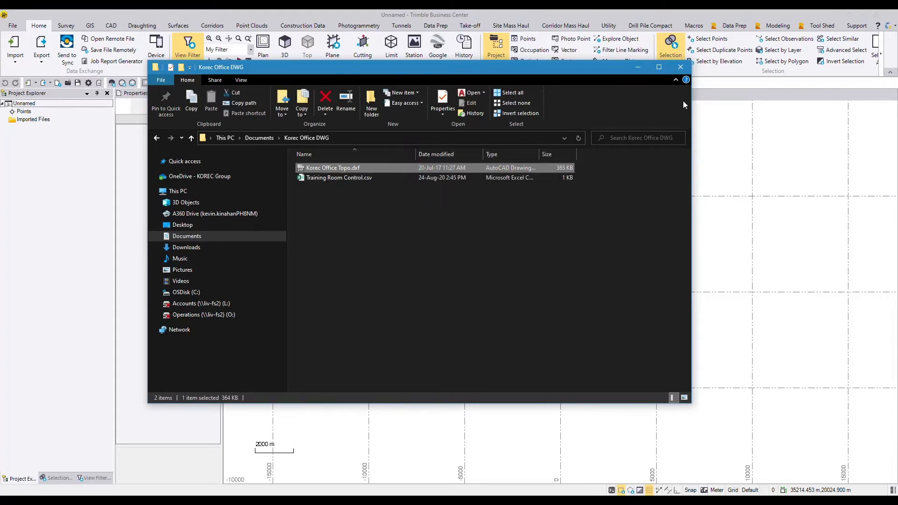
click(637, 67)
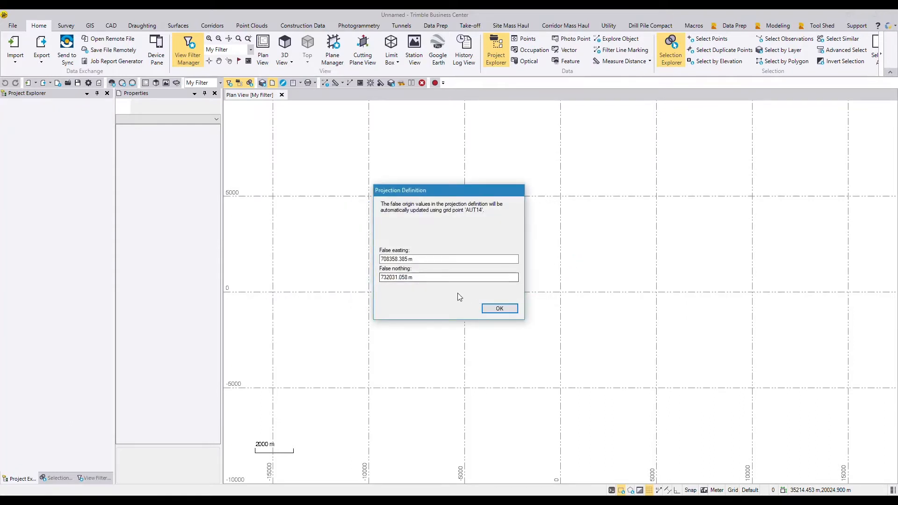
click(498, 308)
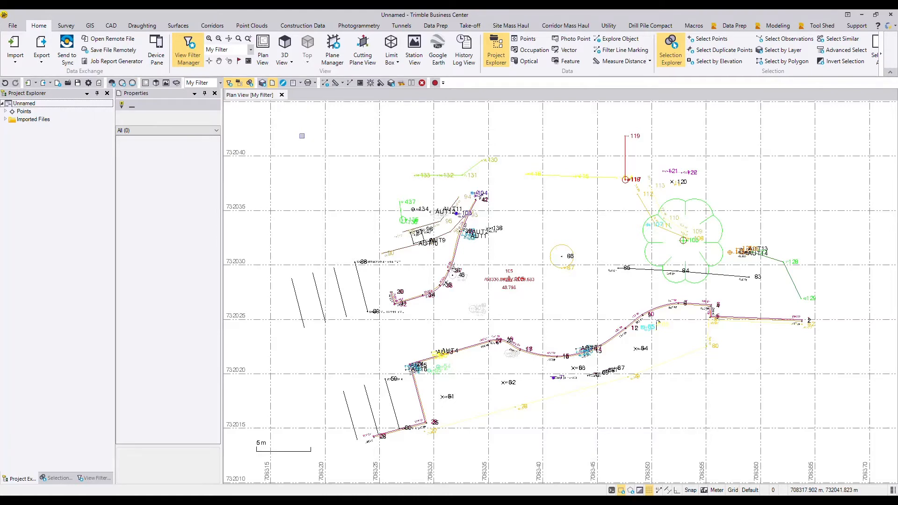
Change the coordinate system to Ireland/Republic of Ireland, zone IRENET95 Irish Trans. Mercator, with the Republic Of Ireland 2015 geoid model
key(space)
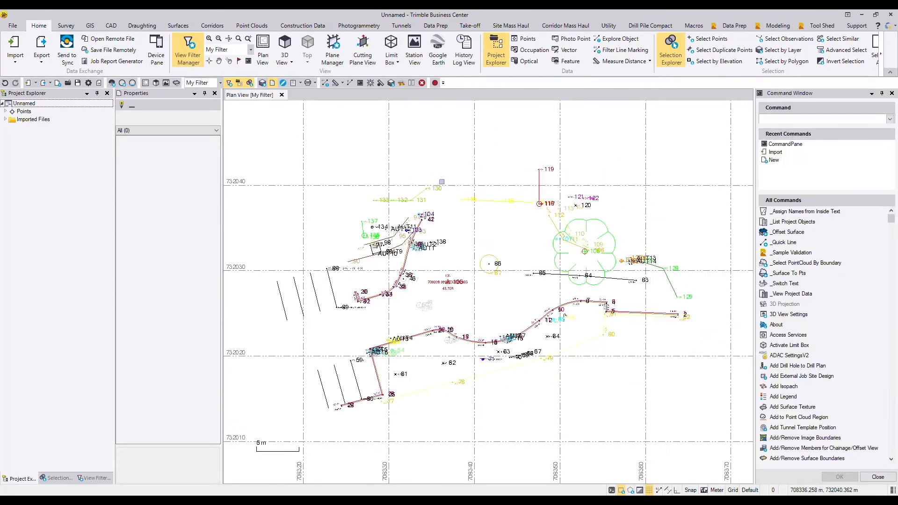
text(change)
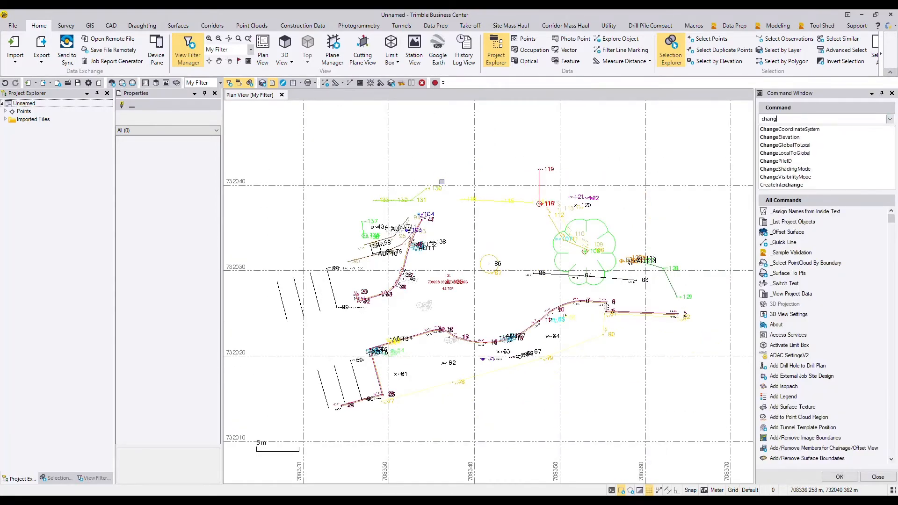
click(784, 131)
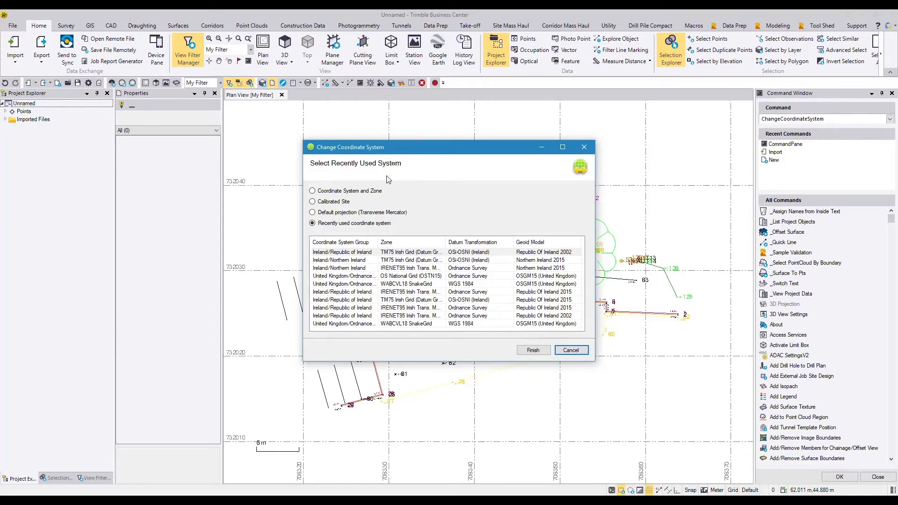
click(364, 192)
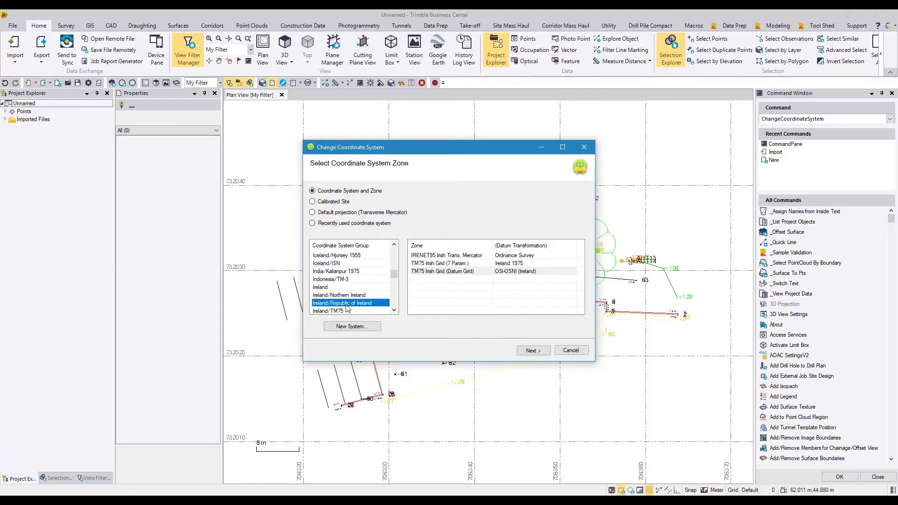
click(443, 258)
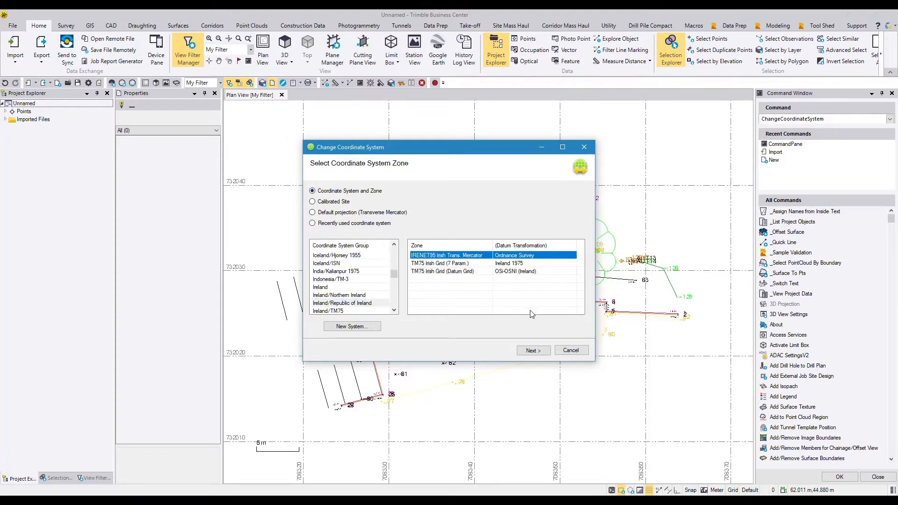
click(533, 351)
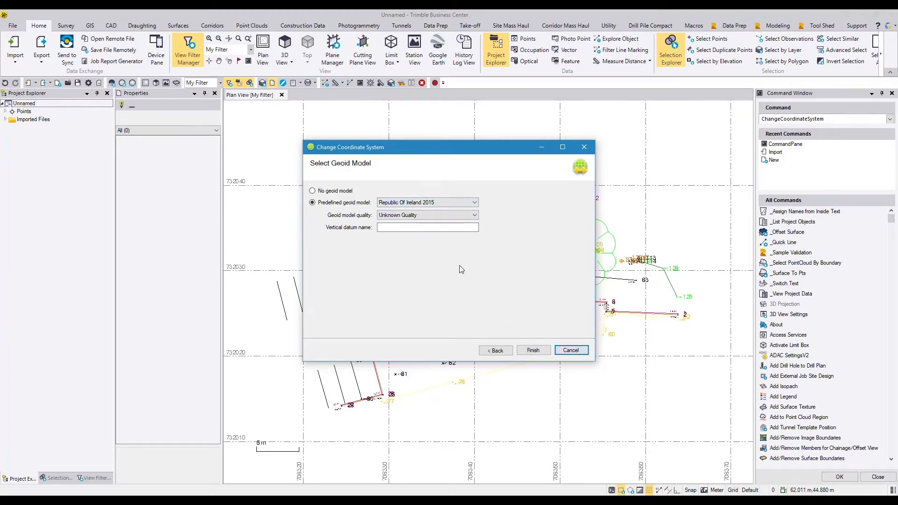
click(533, 351)
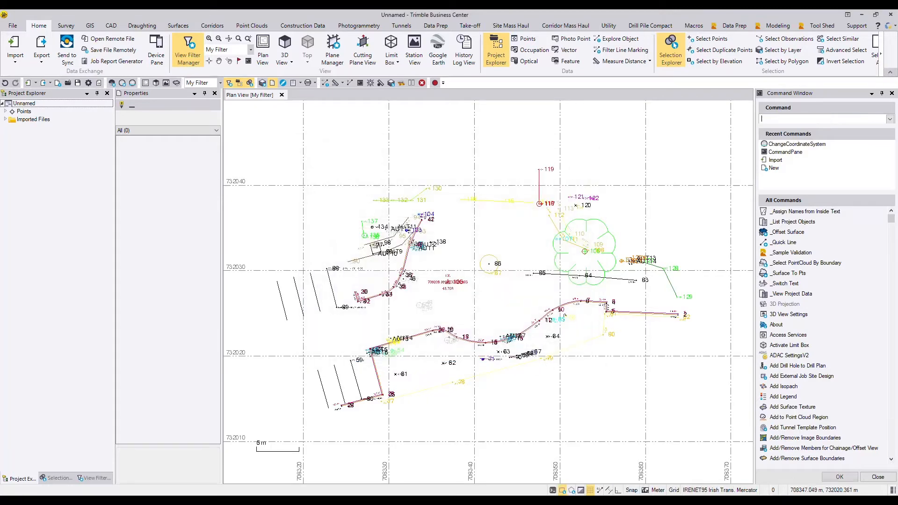
click(875, 477)
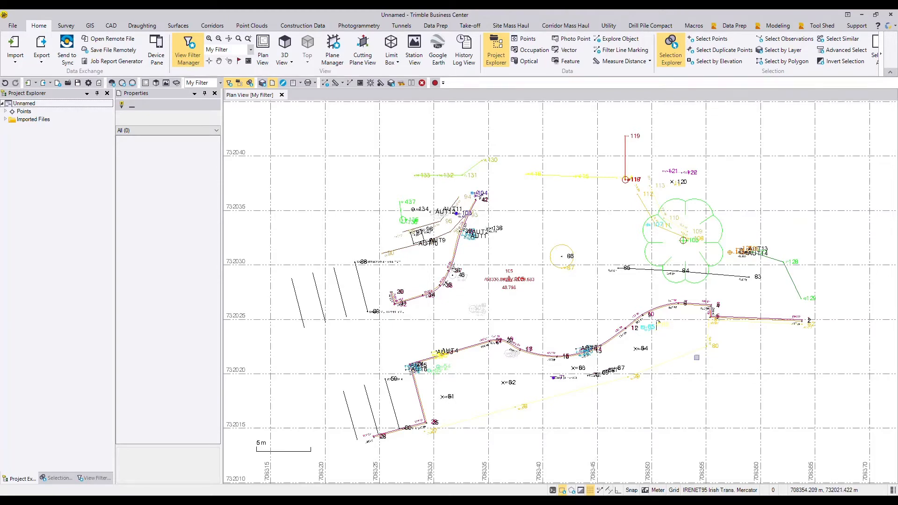
Show the background map behind the survey and set its type to DigitalGlobe Imagery
scroll(602, 264, down, 2)
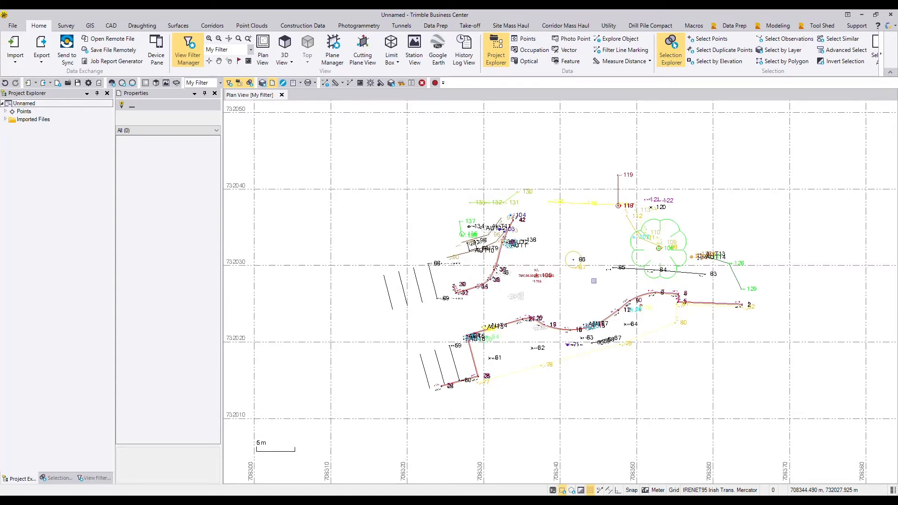
drag(594, 281, 544, 286)
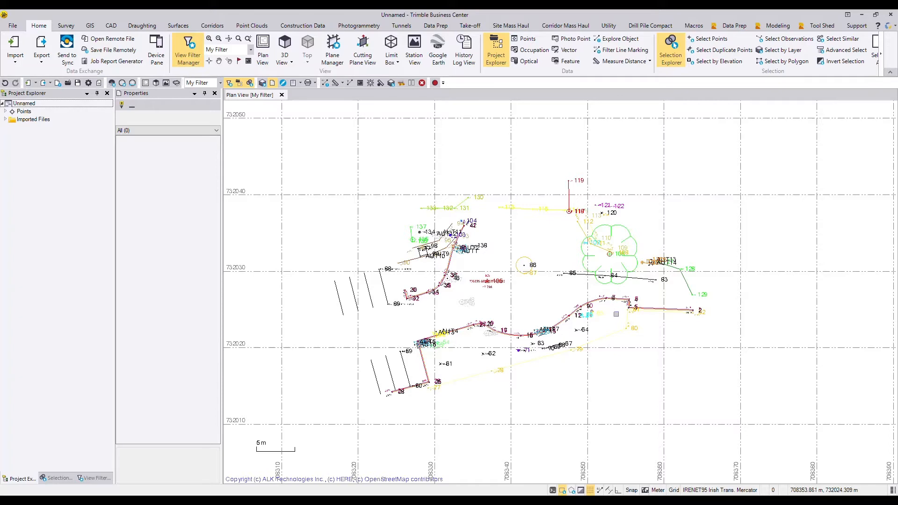
scroll(579, 297, up, 1)
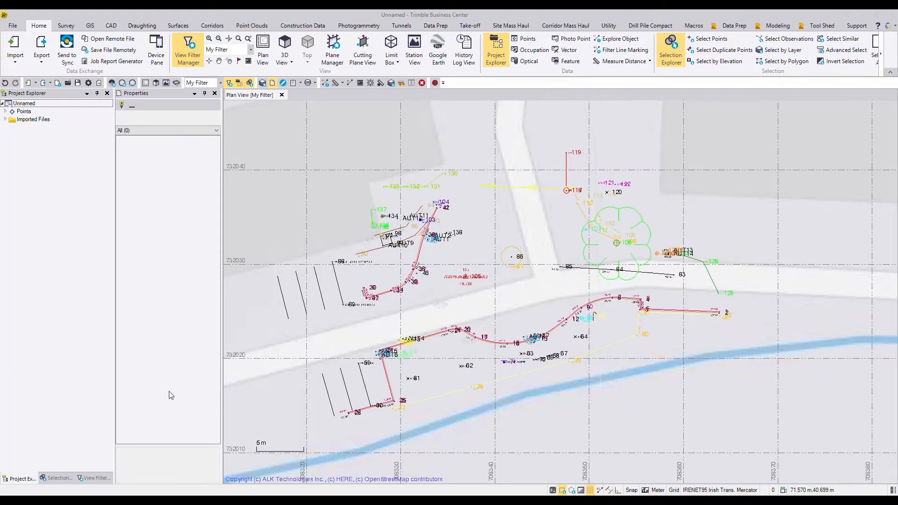
click(19, 103)
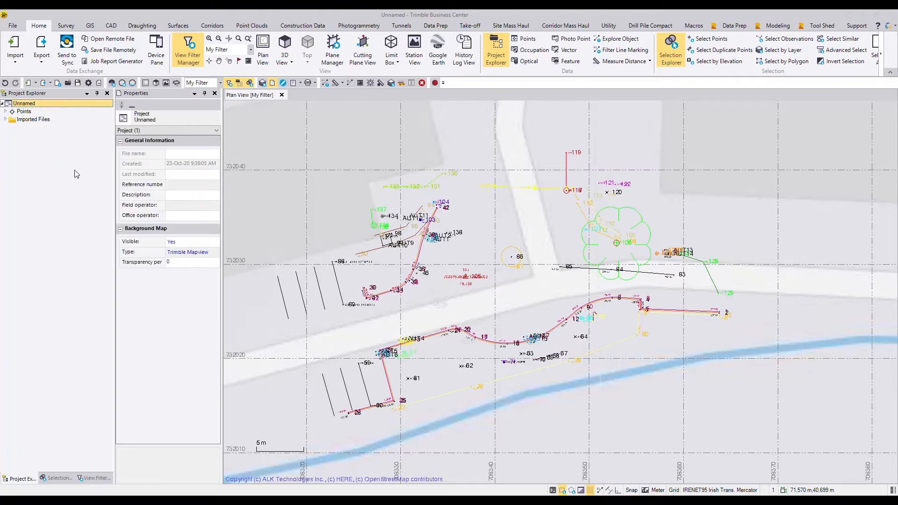
click(189, 251)
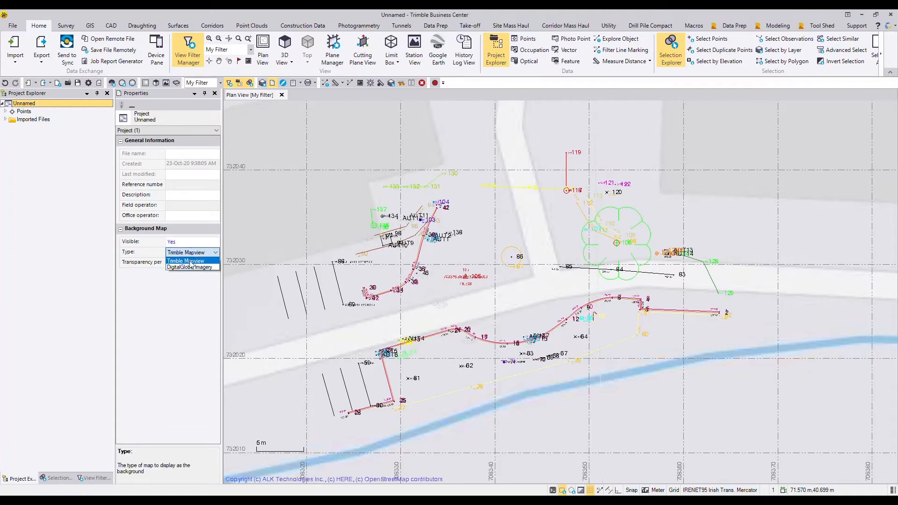
click(195, 265)
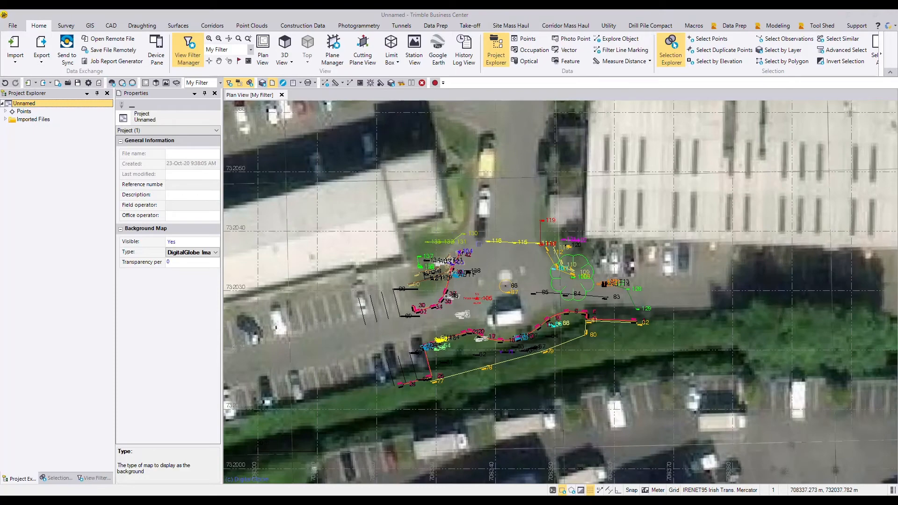
scroll(516, 313, down, 3)
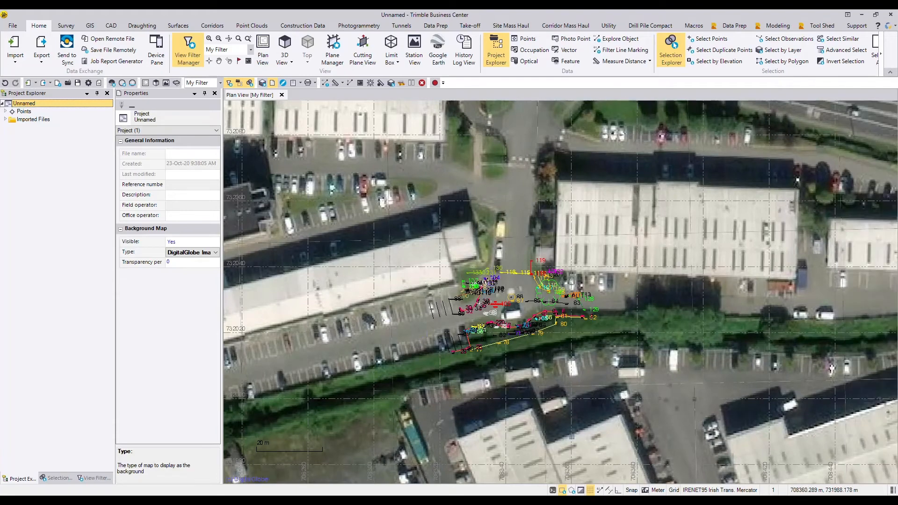
Hide the background map in the plan view
click(645, 490)
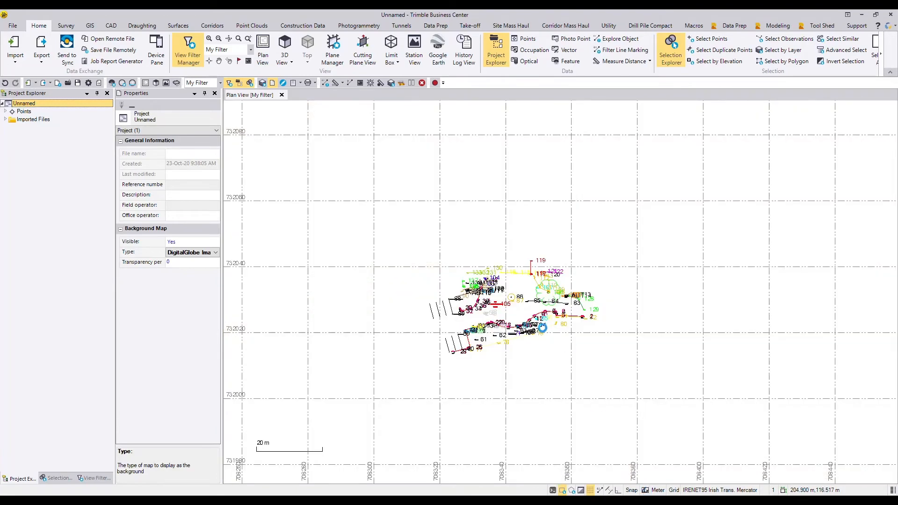
scroll(505, 299, up, 5)
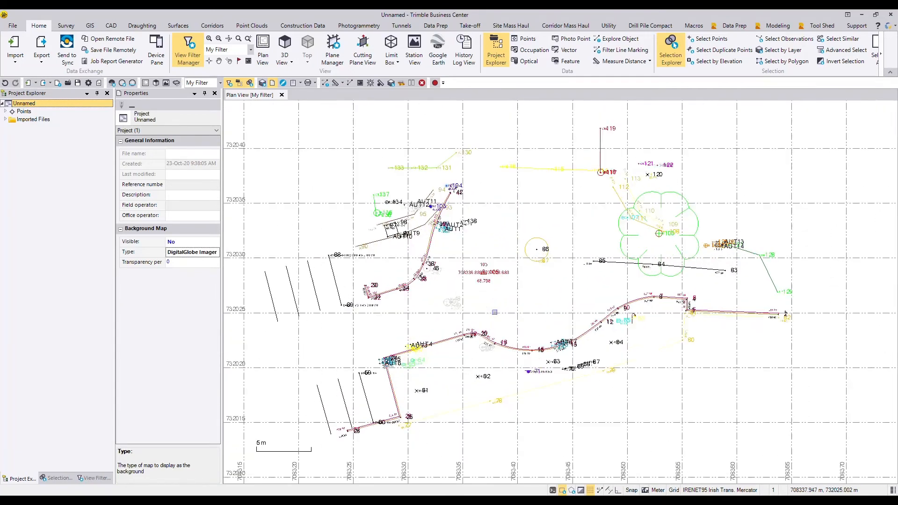
scroll(508, 293, down, 2)
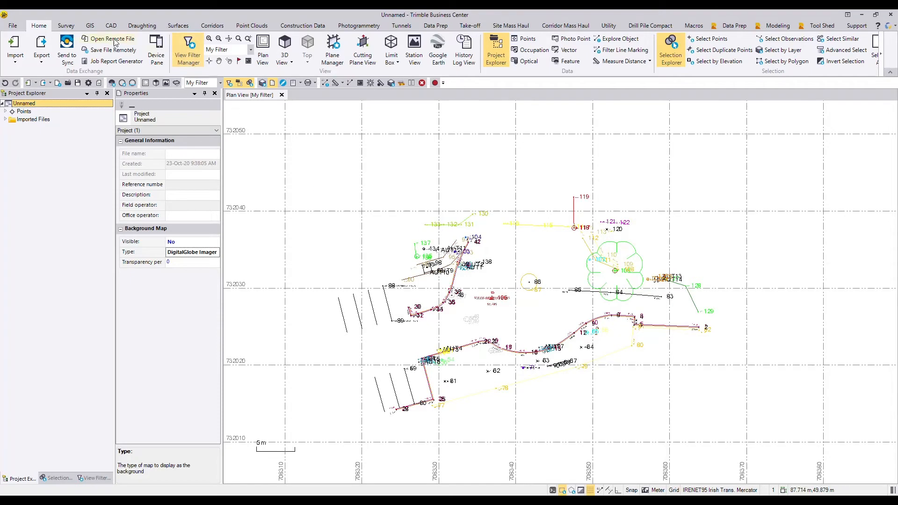
Set up a construction export with the SiteVision AR exporter and select all the survey objects as its data
click(42, 51)
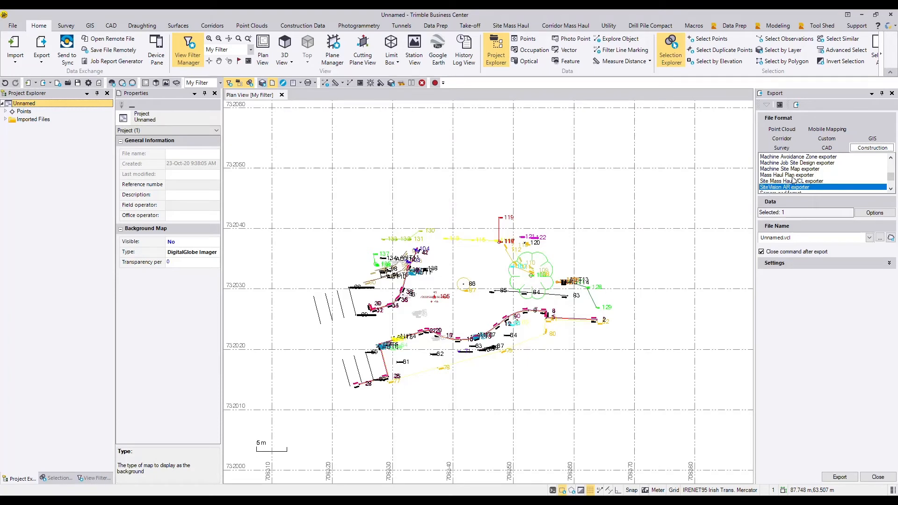
scroll(776, 185, down, 2)
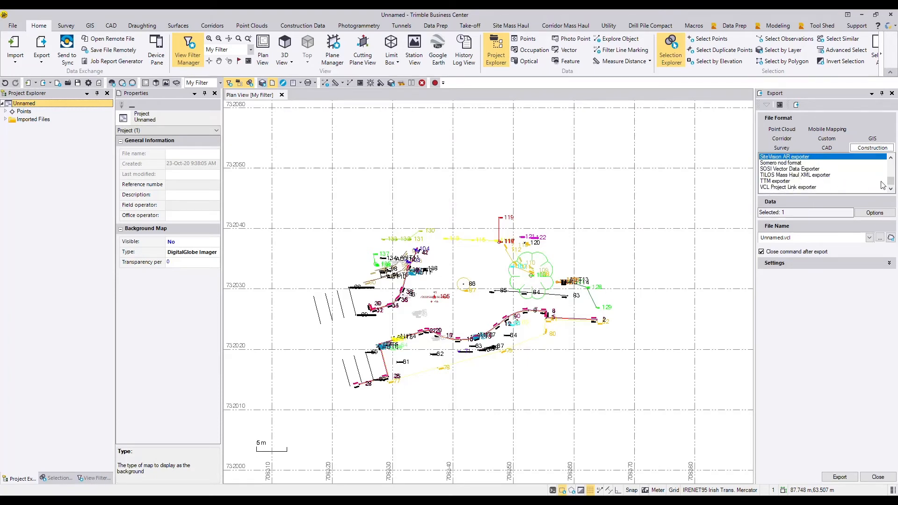
click(799, 157)
click(794, 212)
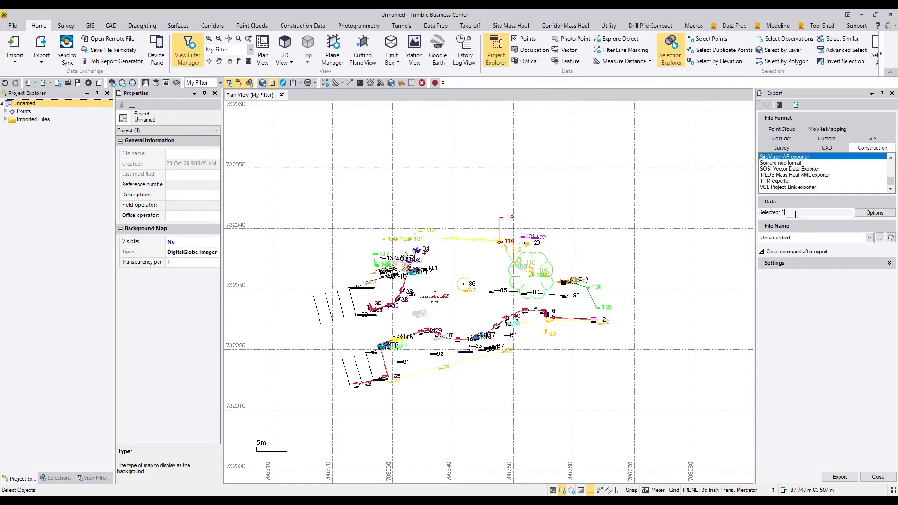
drag(272, 168, 668, 421)
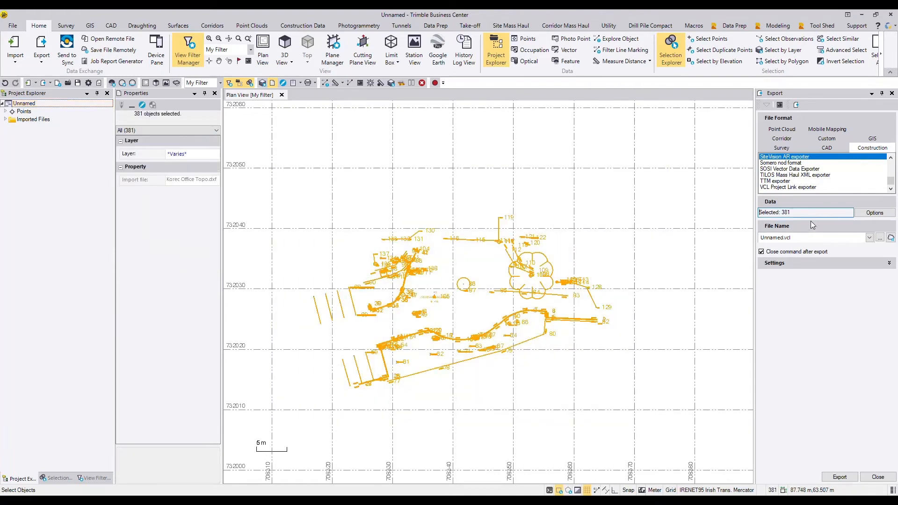
Name the export file KOREC Office, run the export and clear the object selection
click(806, 241)
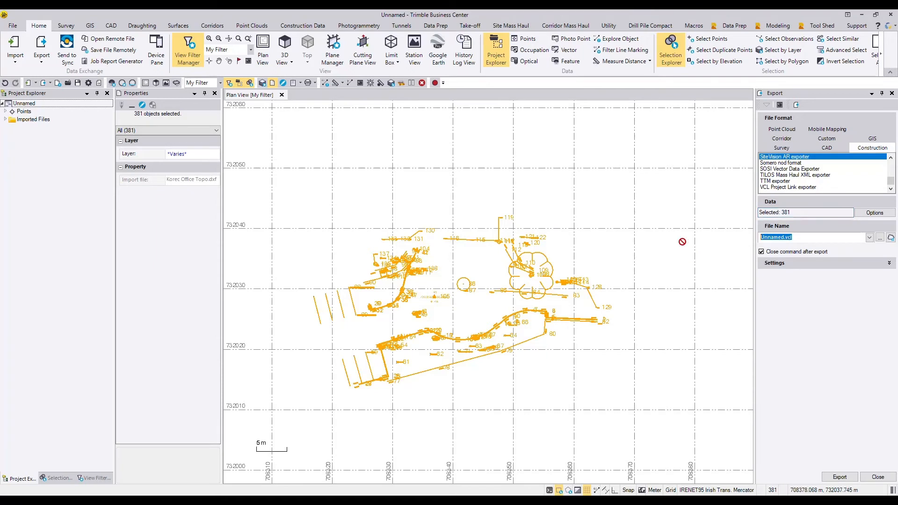
text(KOREC Office)
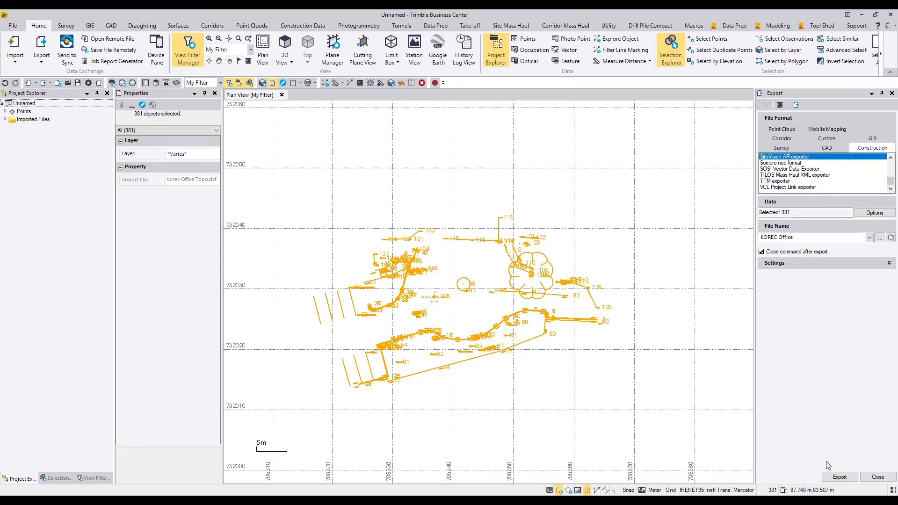
click(833, 475)
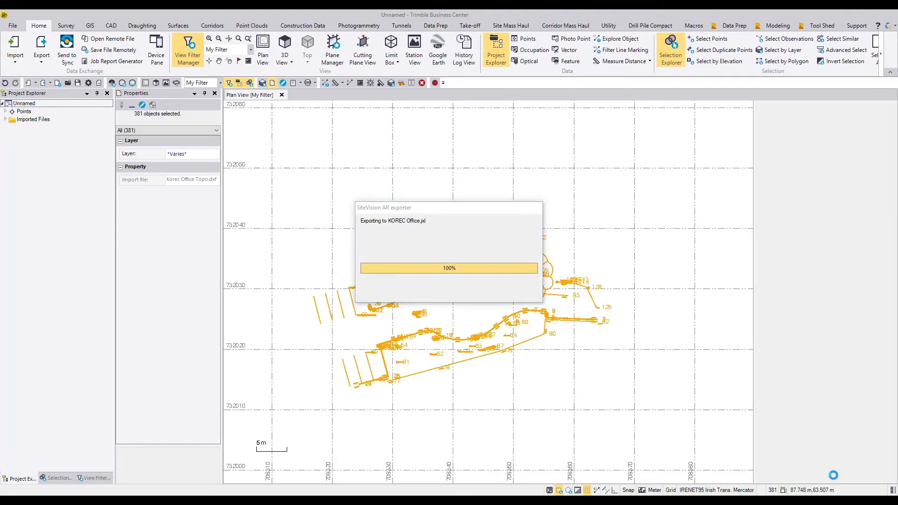
click(691, 244)
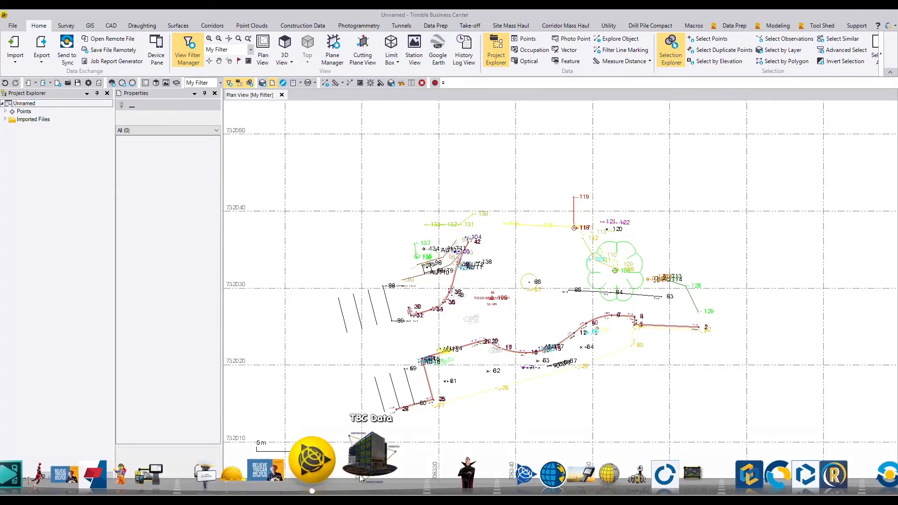
Open the Trimble Business Center documents folder in File Explorer and browse to the unnamed project folders
click(359, 474)
scroll(376, 235, down, 15)
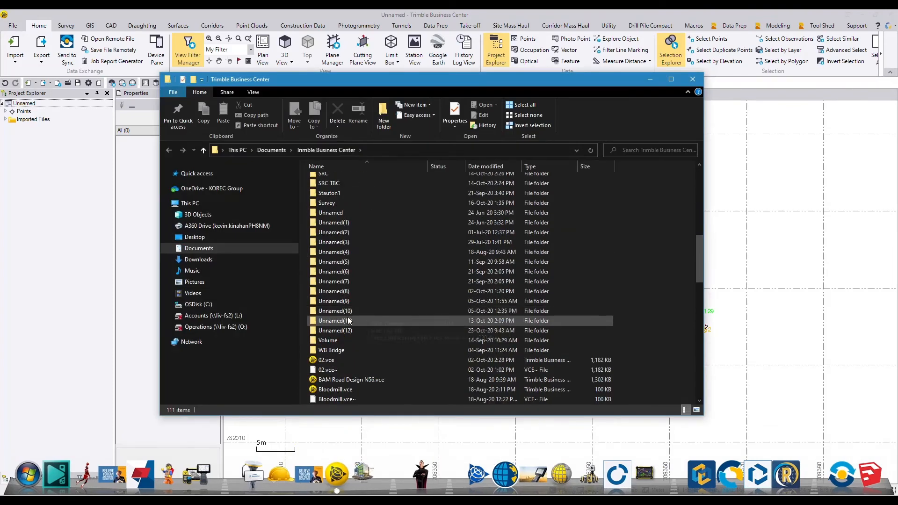